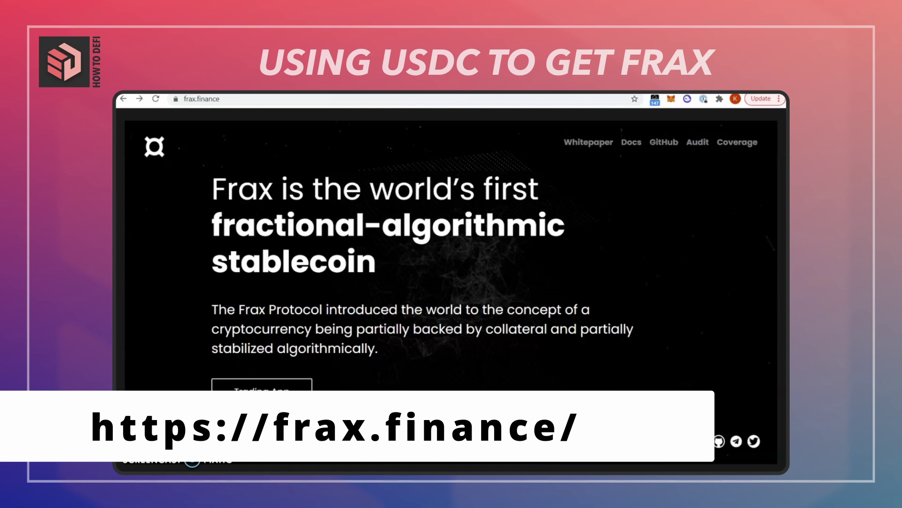
# - Open the Frax trading app, review the FRAX and FXS dashboard charts, then go to Mint FRAX
pyautogui.click(279, 383)
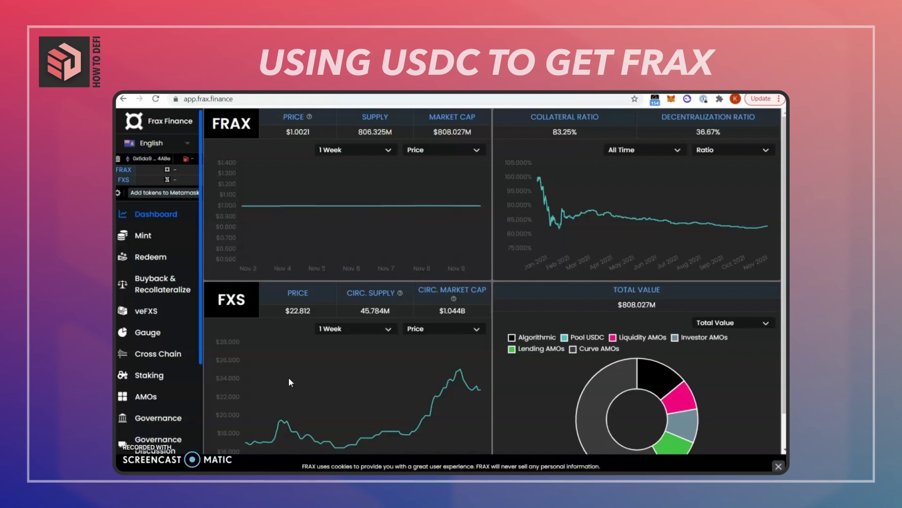
pyautogui.moveTo(280, 206)
pyautogui.moveTo(549, 195)
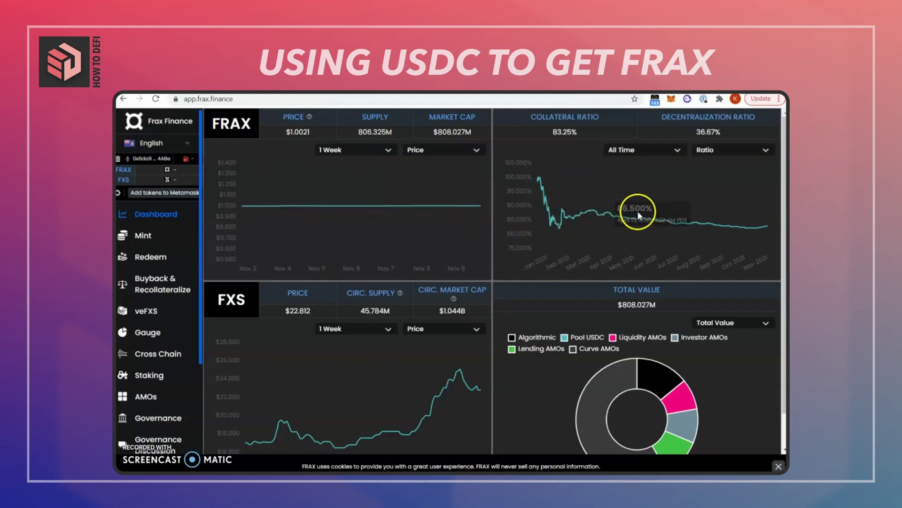
pyautogui.scroll(-1, 248, 387)
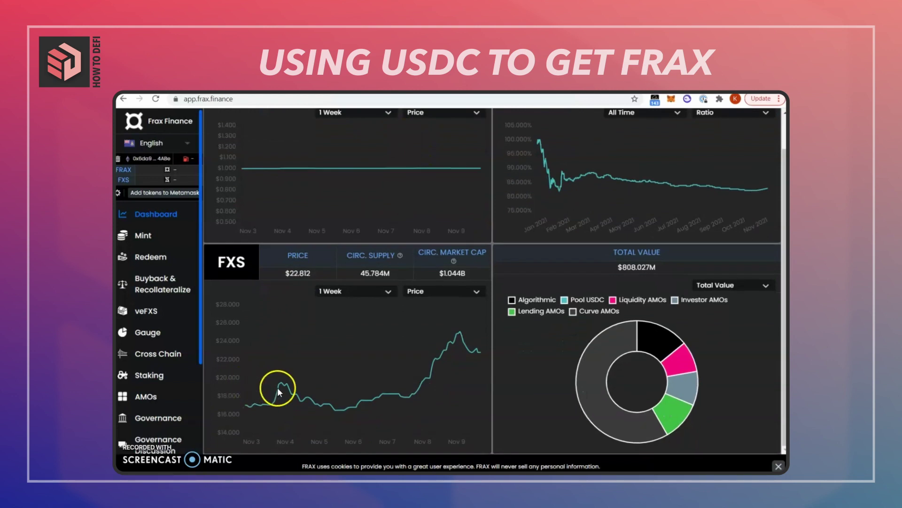
pyautogui.moveTo(460, 337)
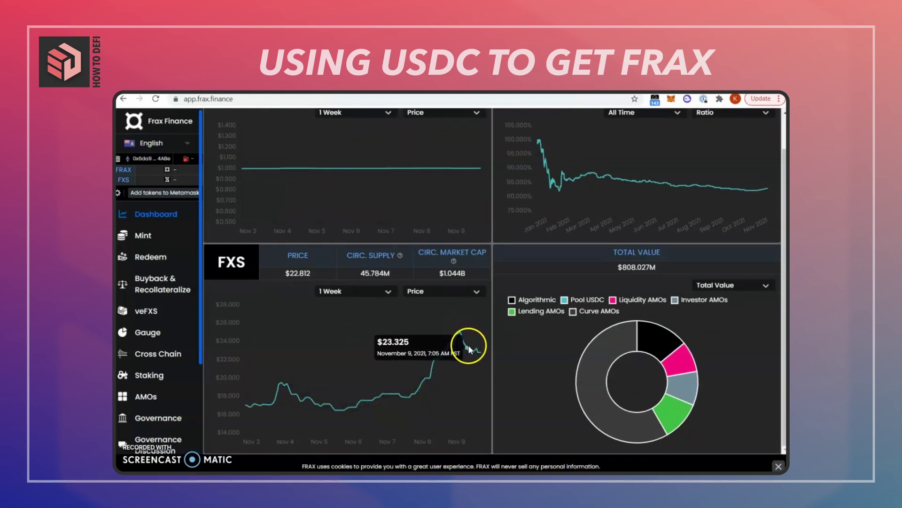
pyautogui.scroll(1, 430, 339)
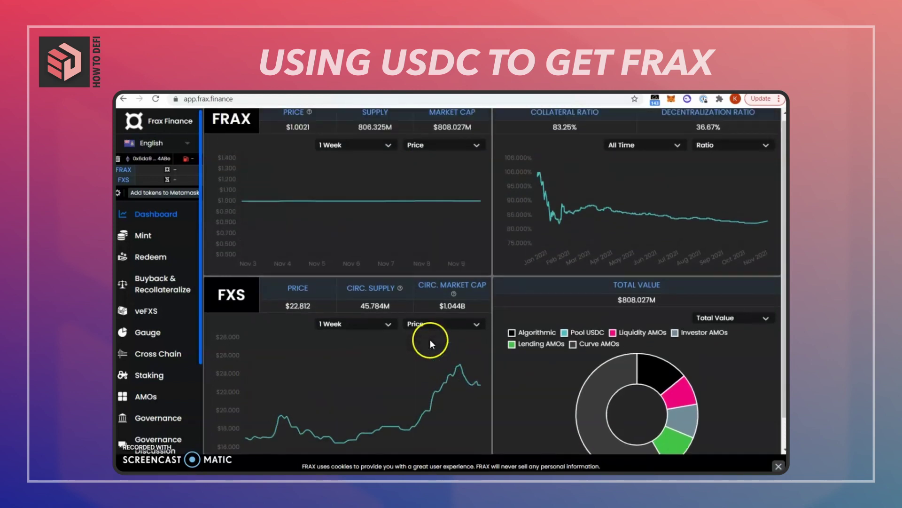
pyautogui.click(148, 239)
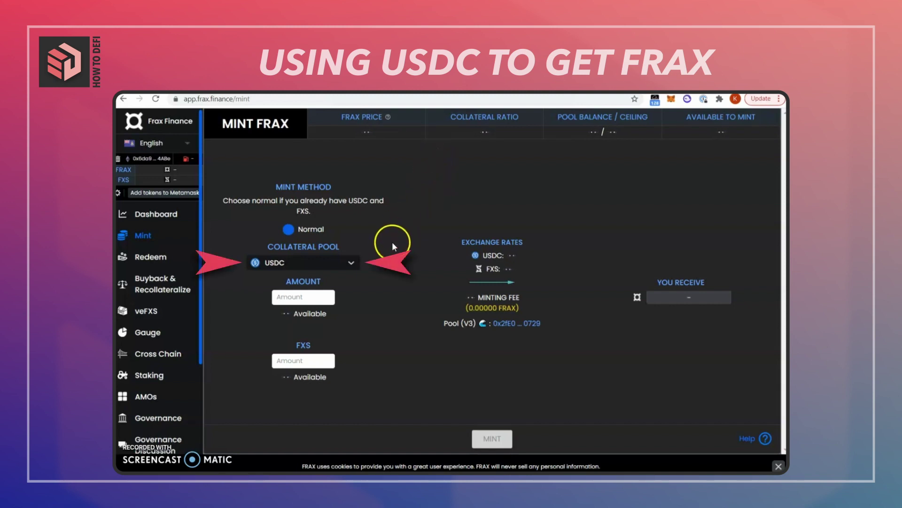
# - Check the Collateral Pool list and keep USDC as the collateral
pyautogui.click(326, 265)
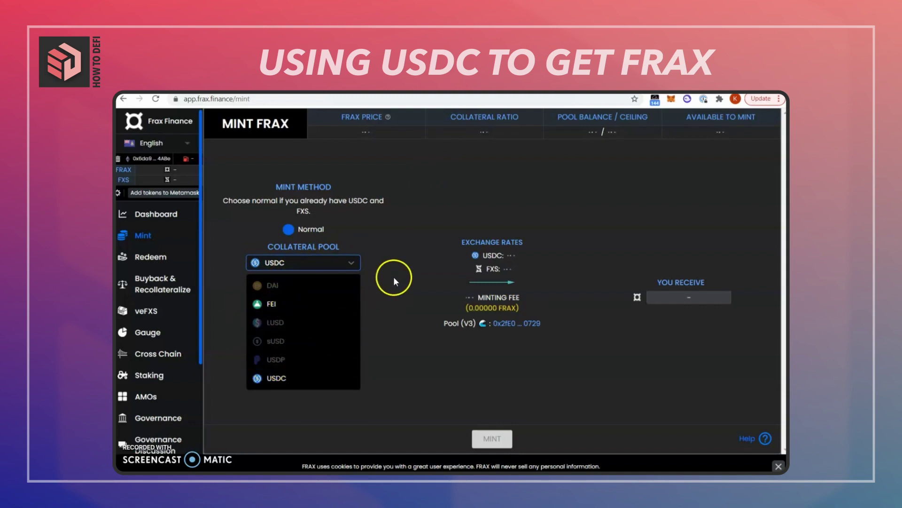
pyautogui.click(379, 275)
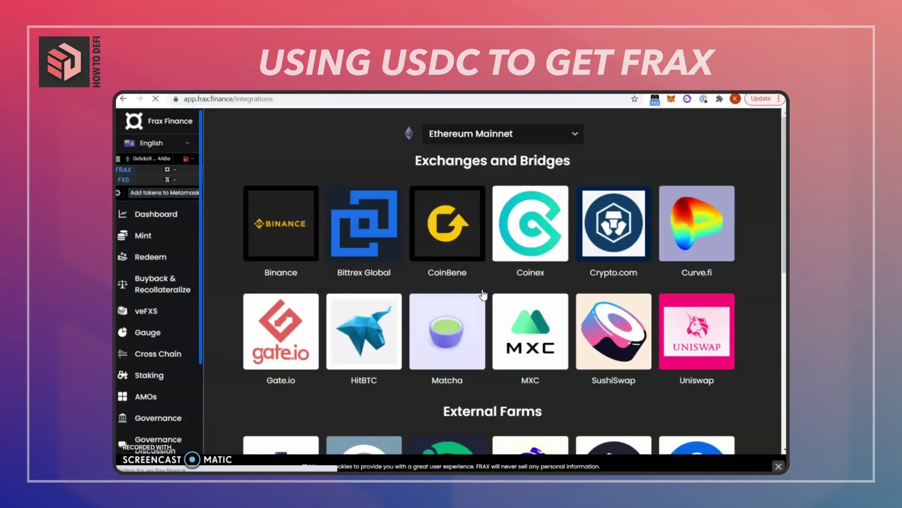
# - Filter integrations to Polygon / MATIC and open SushiSwap's FXS-FRAX pair page
pyautogui.click(519, 235)
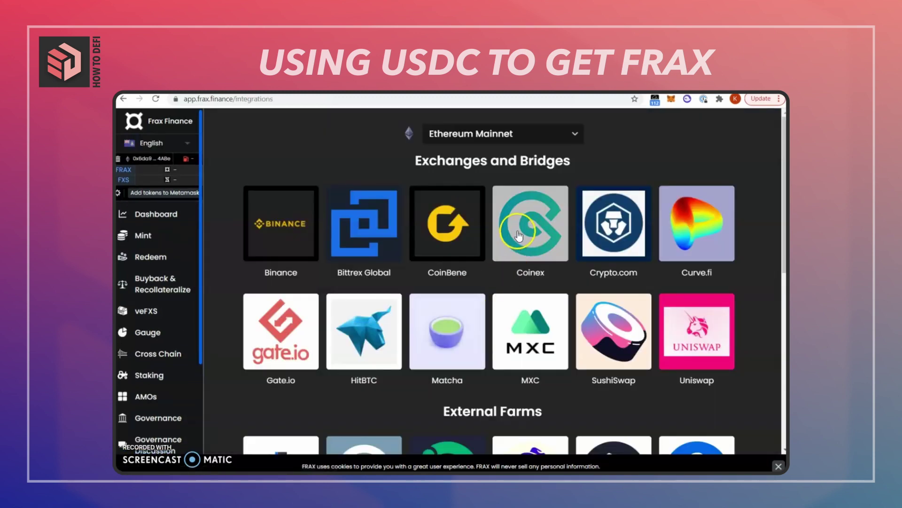
pyautogui.click(519, 143)
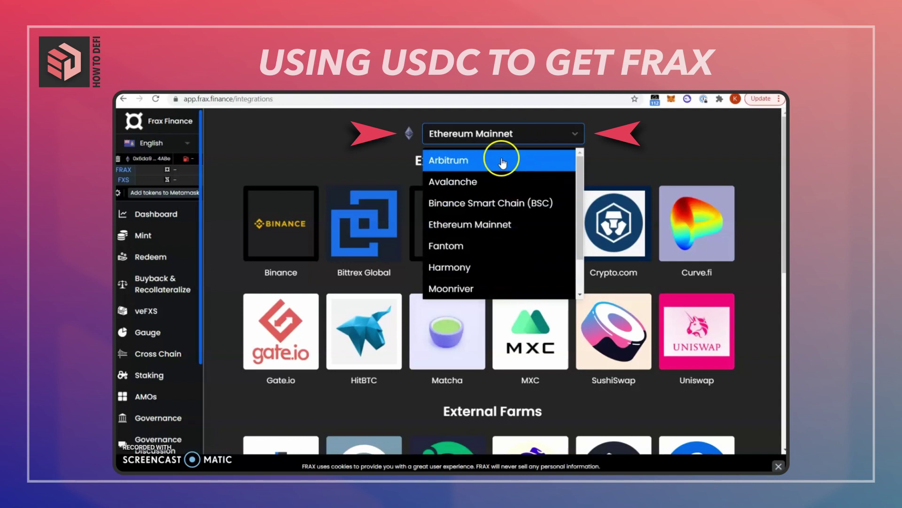
pyautogui.scroll(-1, 484, 188)
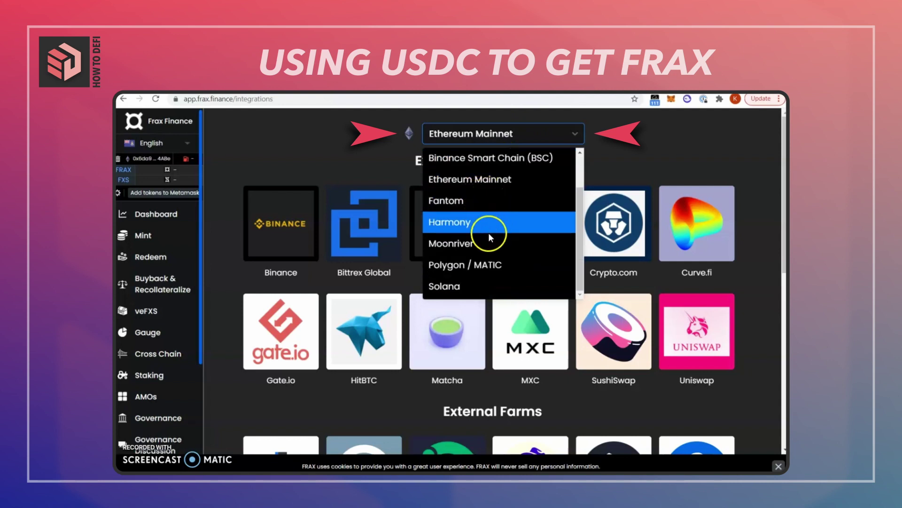
pyautogui.click(493, 268)
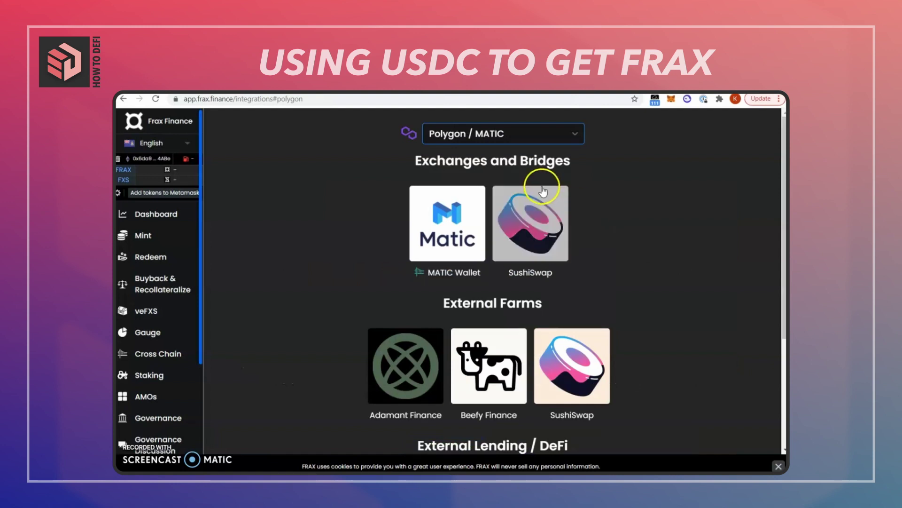
pyautogui.click(526, 231)
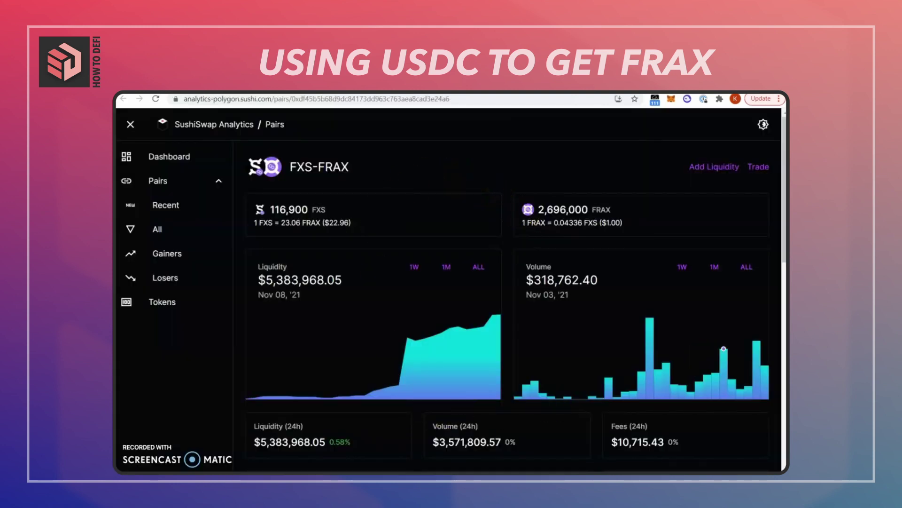
# - Reach SushiSwap's Swap page on Polygon via the sushi.com tab and Enter App
pyautogui.click(759, 167)
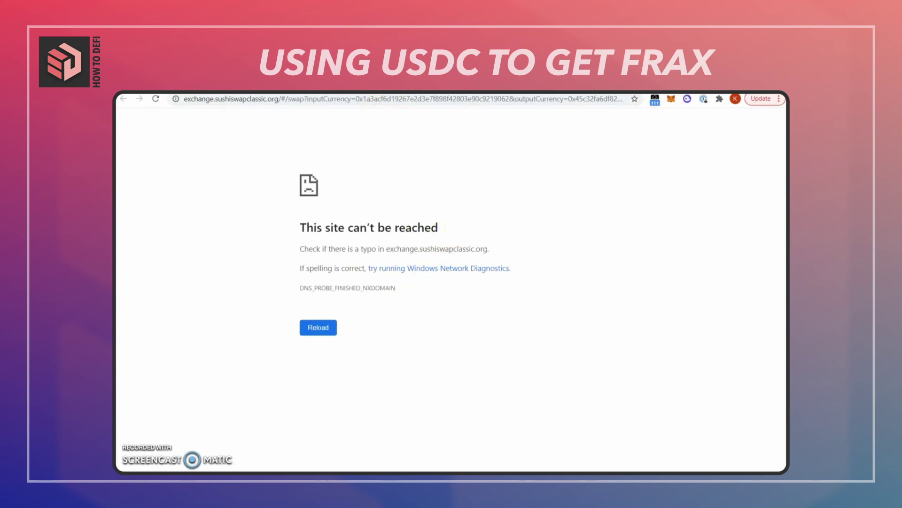
pyautogui.click(606, 92)
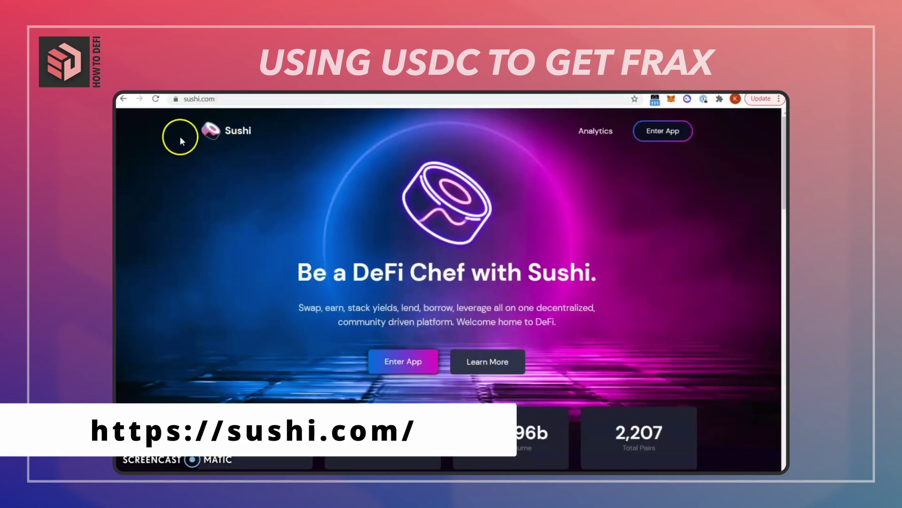
pyautogui.click(405, 365)
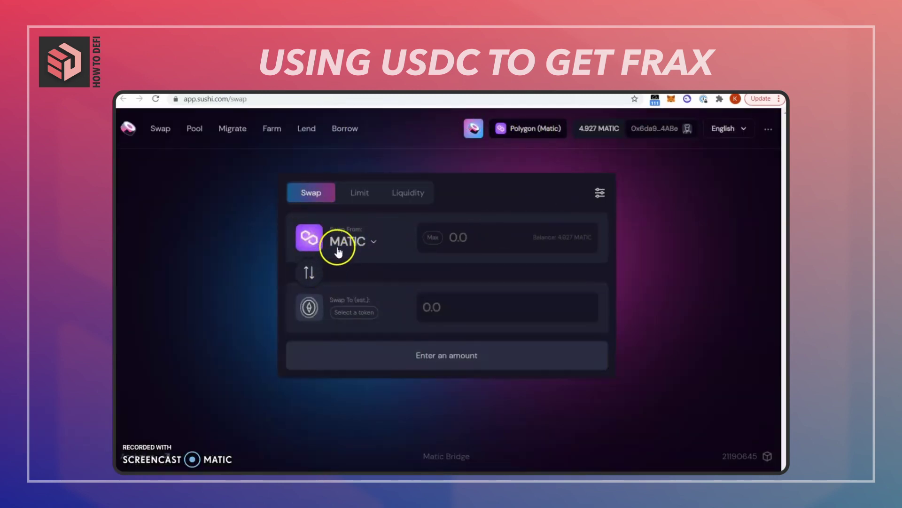
# - Search 'frax' and choose FRAX as the token to receive
pyautogui.click(341, 314)
pyautogui.click(442, 203)
pyautogui.write('frax')
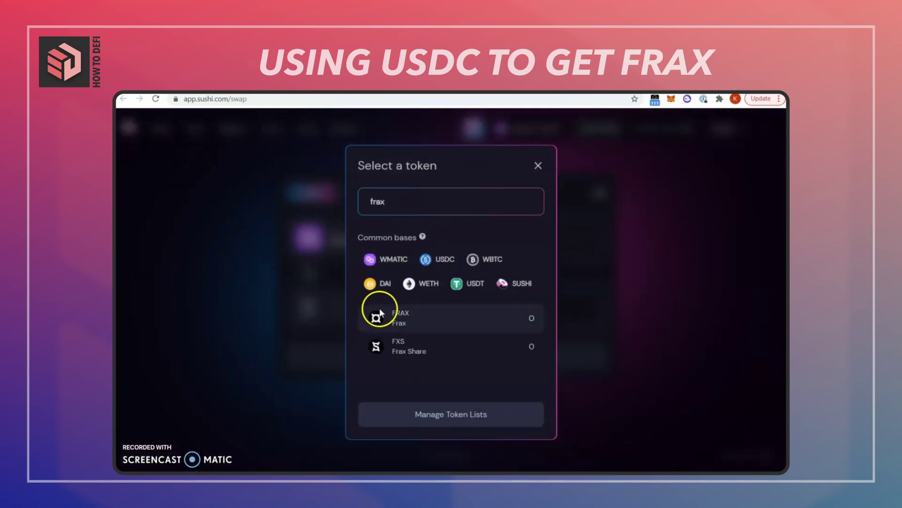
pyautogui.click(418, 324)
# - Swap from USDC instead of MATIC with an amount of 5
pyautogui.click(334, 241)
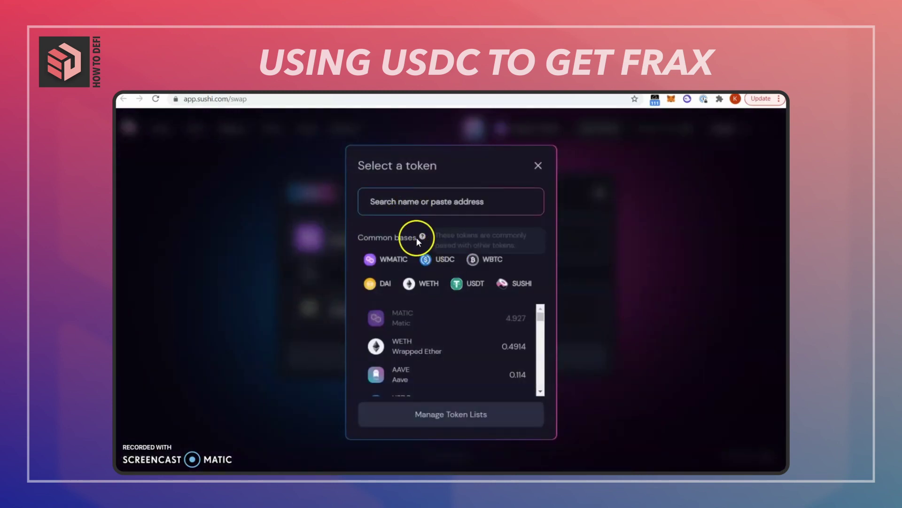
pyautogui.click(446, 264)
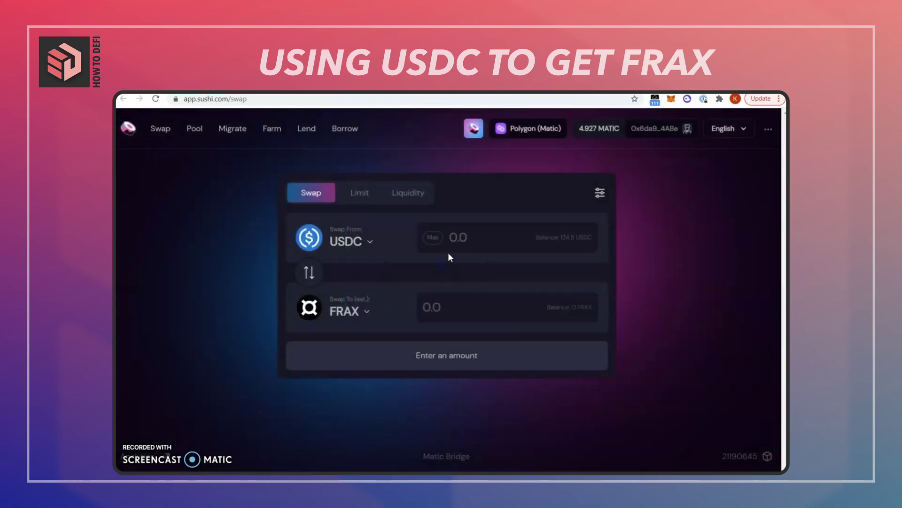
pyautogui.click(469, 243)
pyautogui.write('5')
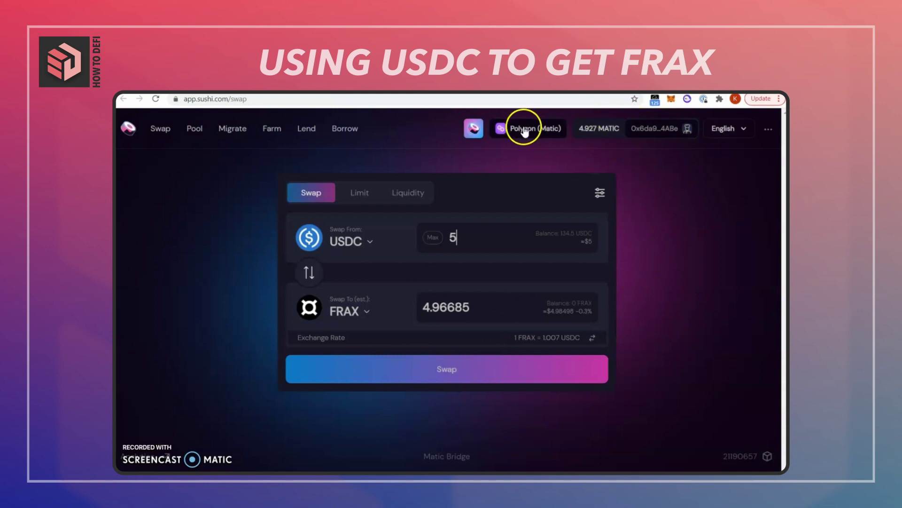
# - Confirm the 5 USDC to FRAX swap in MetaMask and add the FRAX token to the wallet
pyautogui.click(479, 367)
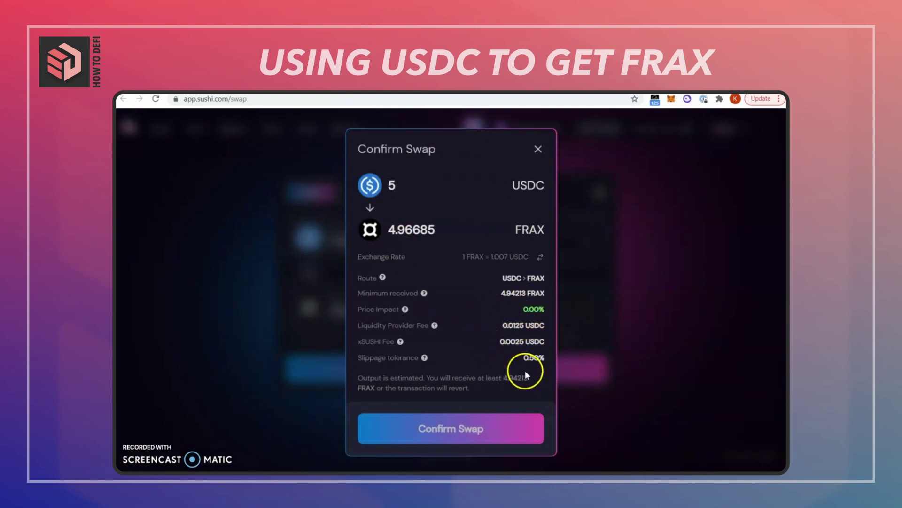
pyautogui.click(458, 430)
pyautogui.click(754, 441)
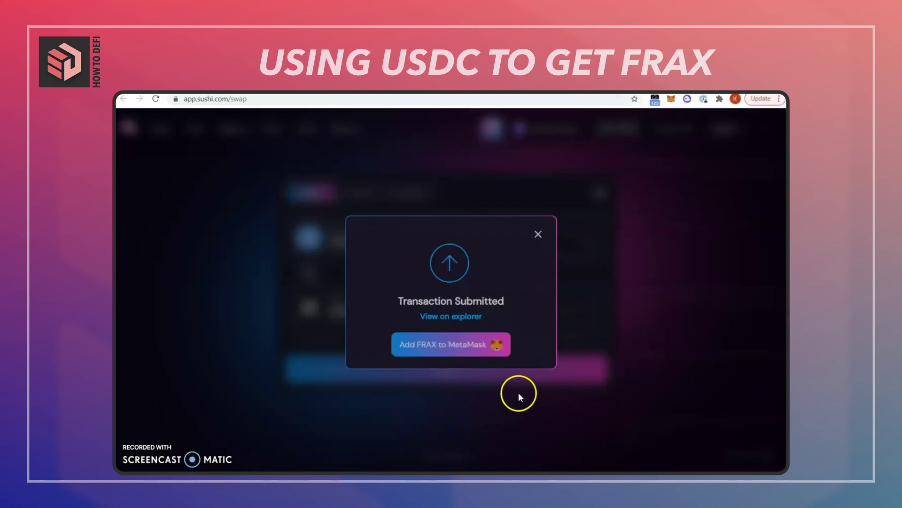
pyautogui.click(468, 347)
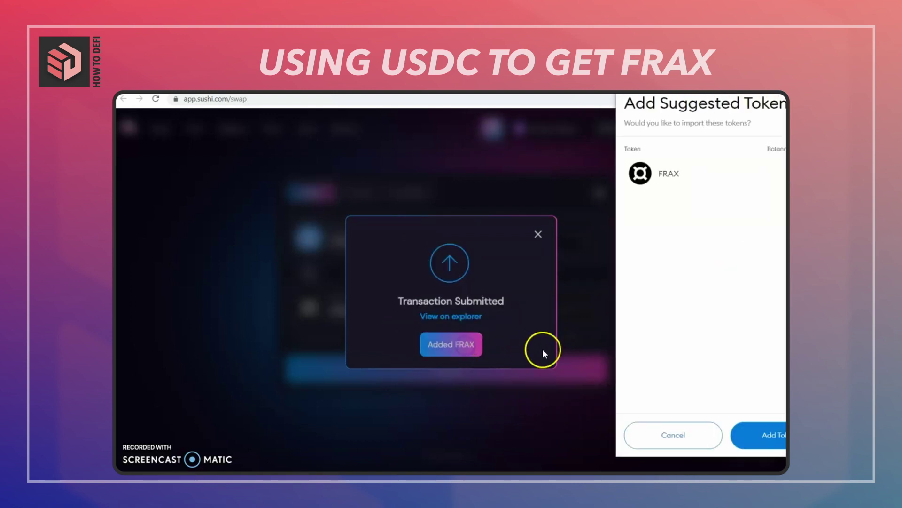
pyautogui.click(751, 435)
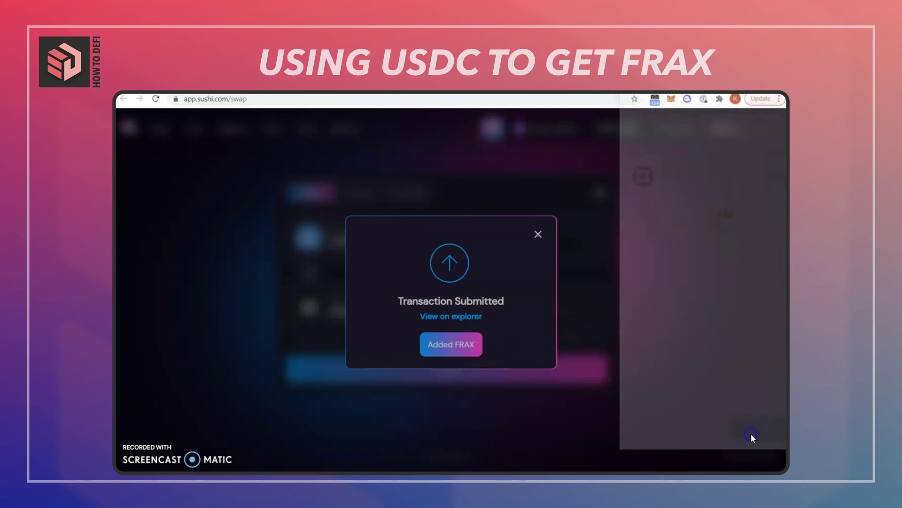
# - View the swap on Polygonscan, confirm it's in block 21190672, and close that tab
pyautogui.click(469, 317)
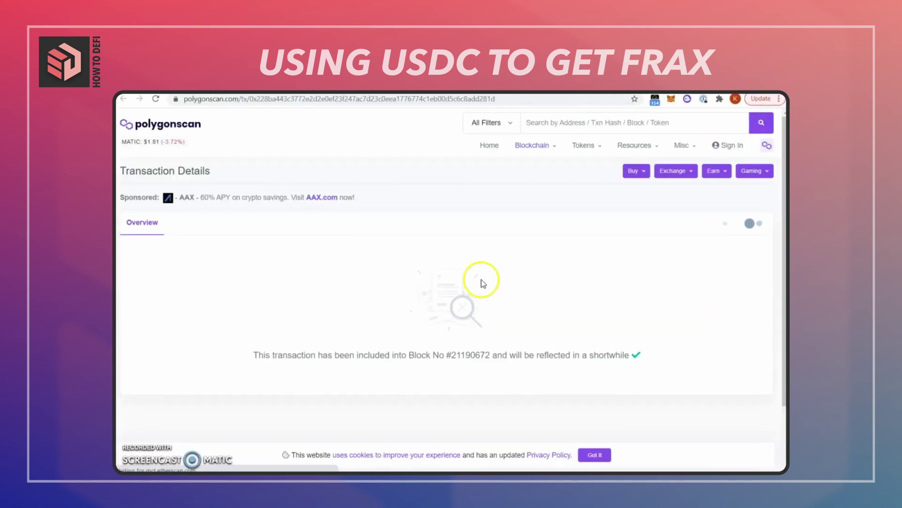
pyautogui.click(156, 99)
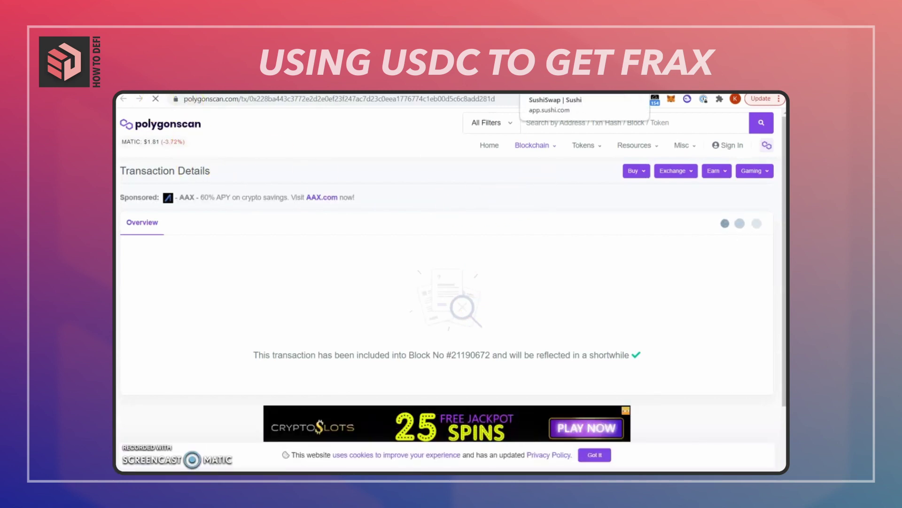
pyautogui.hotkey('ctrl', 'w')
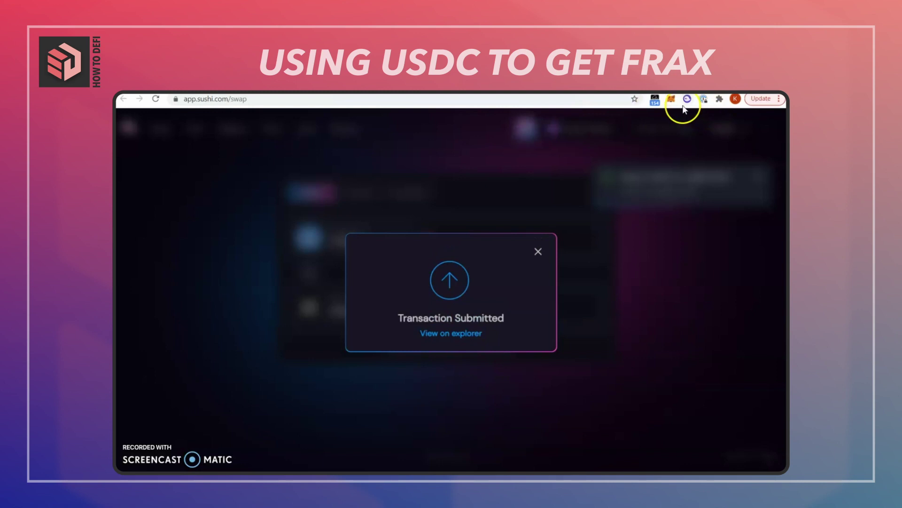
# - Open MetaMask's Assets list and scroll down to the 4.966 FRAX balance
pyautogui.click(671, 99)
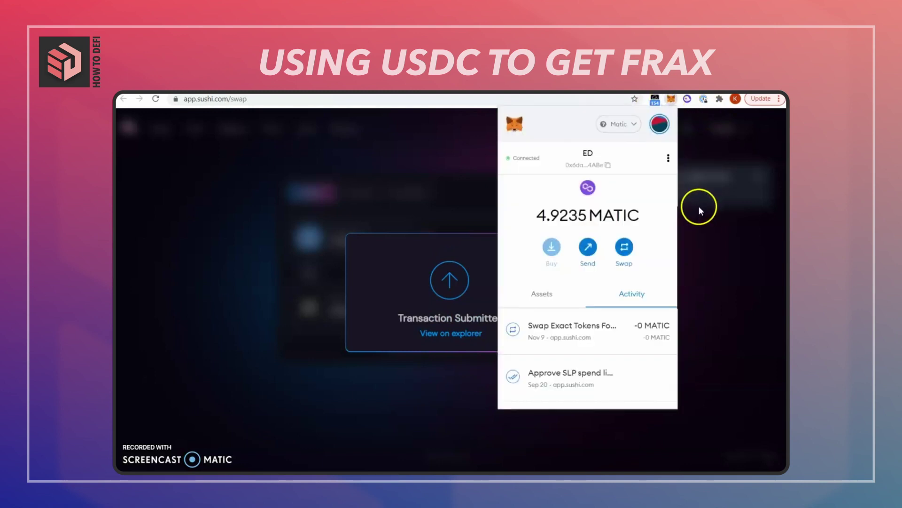
pyautogui.click(538, 291)
pyautogui.scroll(-5, 547, 310)
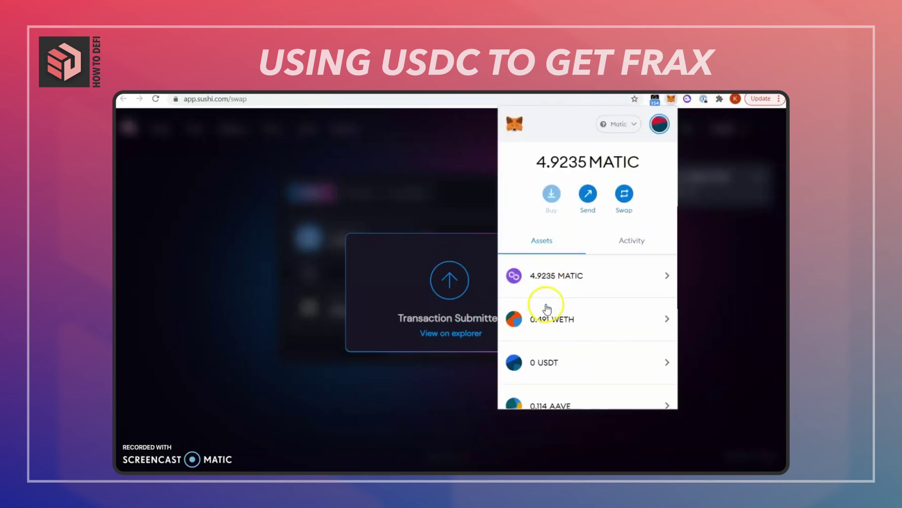
pyautogui.scroll(-2, 558, 319)
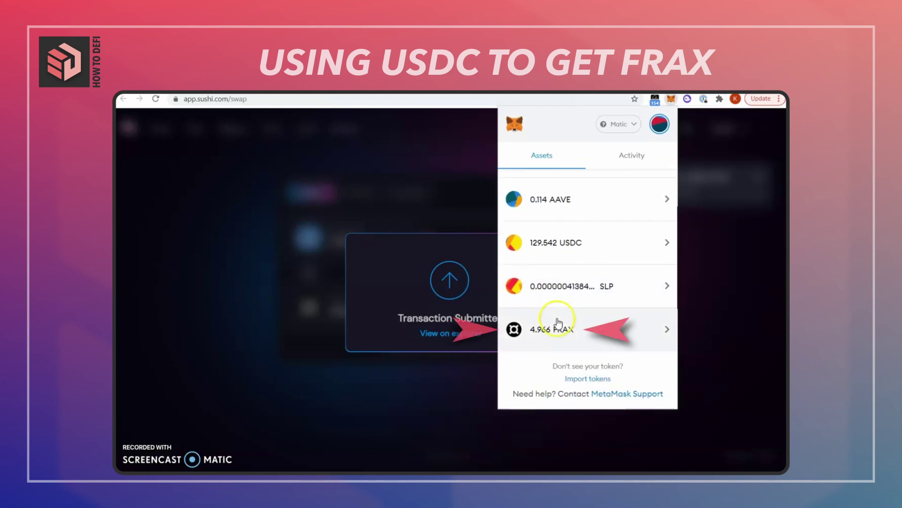